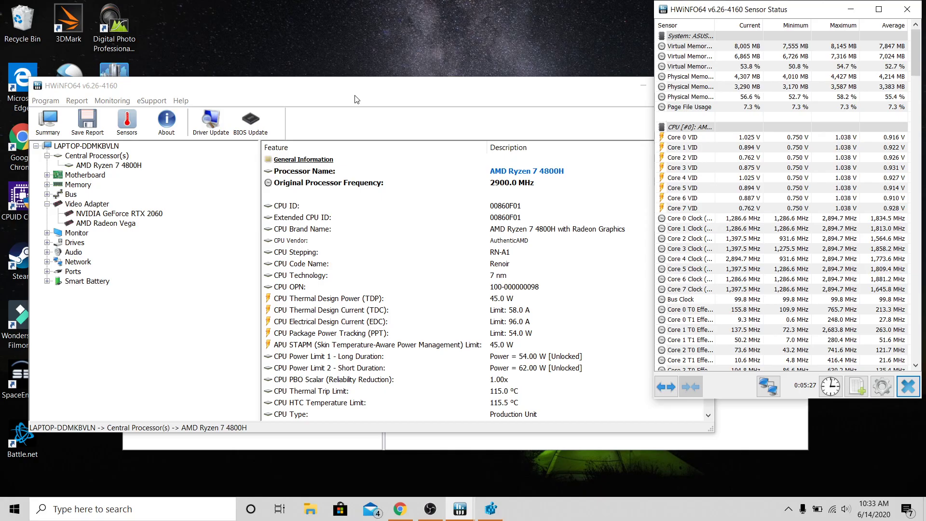
- Show the AMD Ryzen 7 4800H details in HWiNFO64 and shift the main window left
left_click(387, 89)
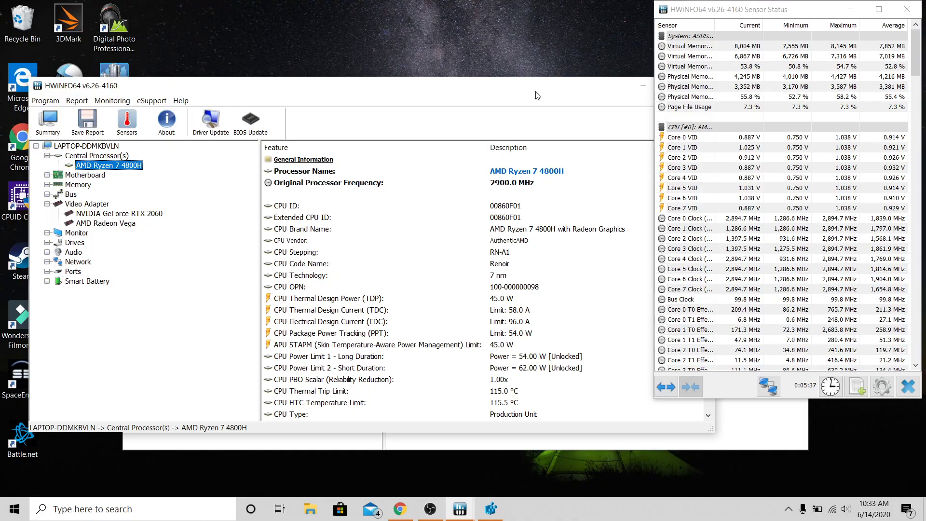
left_click_drag(537, 93, 507, 111)
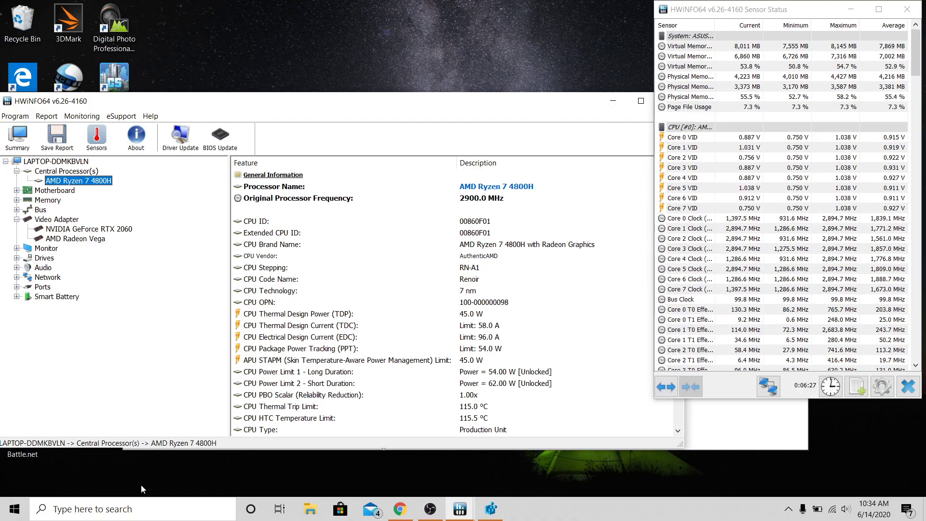
- Launch Registry Editor via a 'reg' search and expand HKEY_LOCAL_MACHINE\SYSTEM\CurrentControlSet\Control down to Power\PowerSettings
left_click(98, 509)
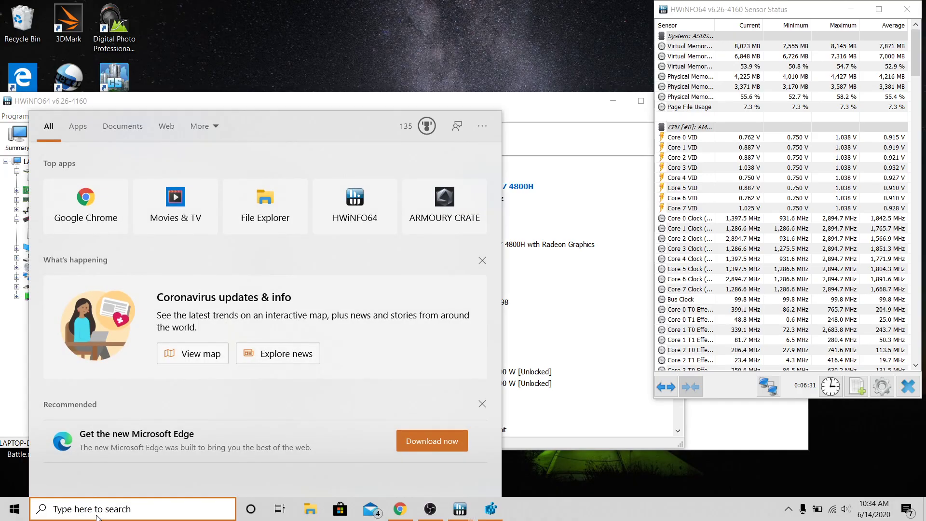
type("reg")
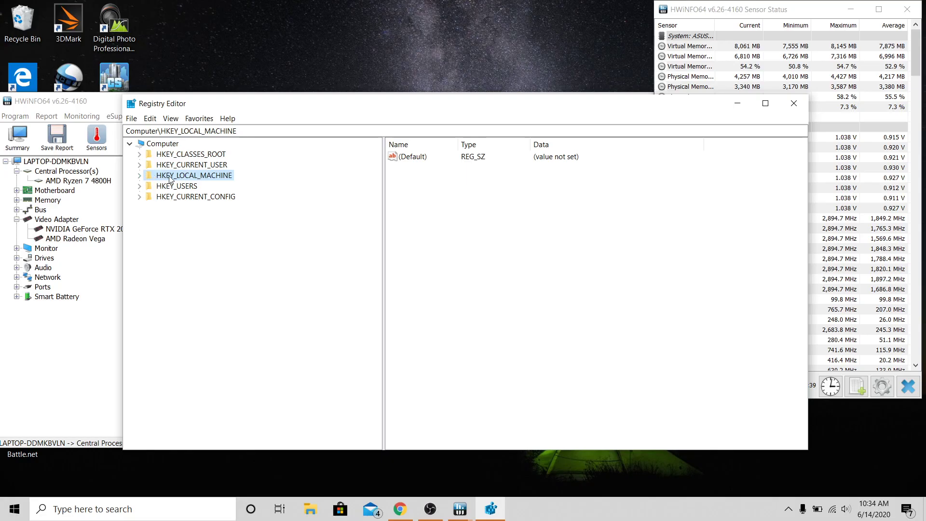
double_click(171, 179)
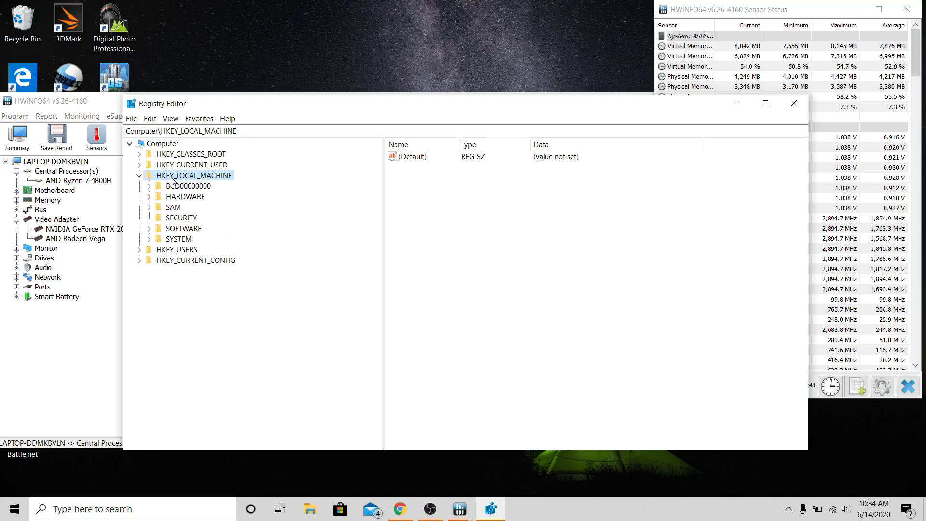
double_click(179, 240)
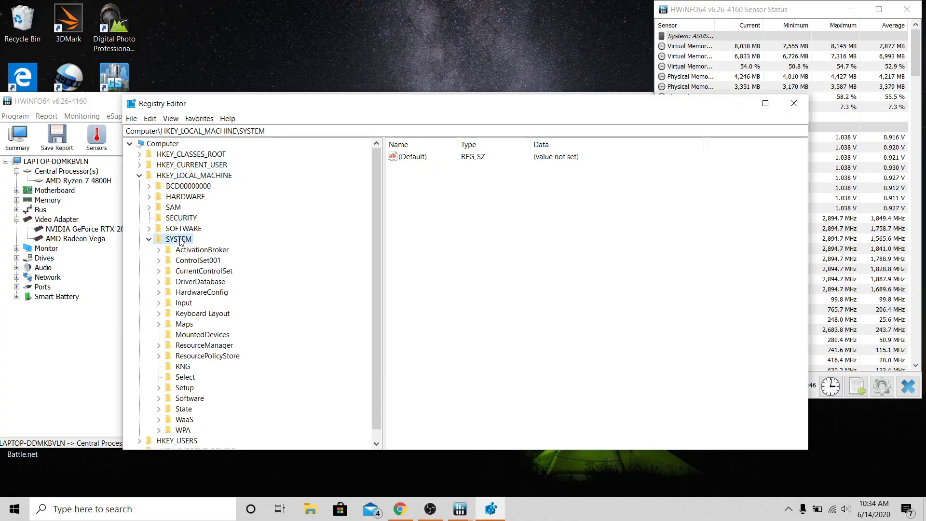
double_click(192, 272)
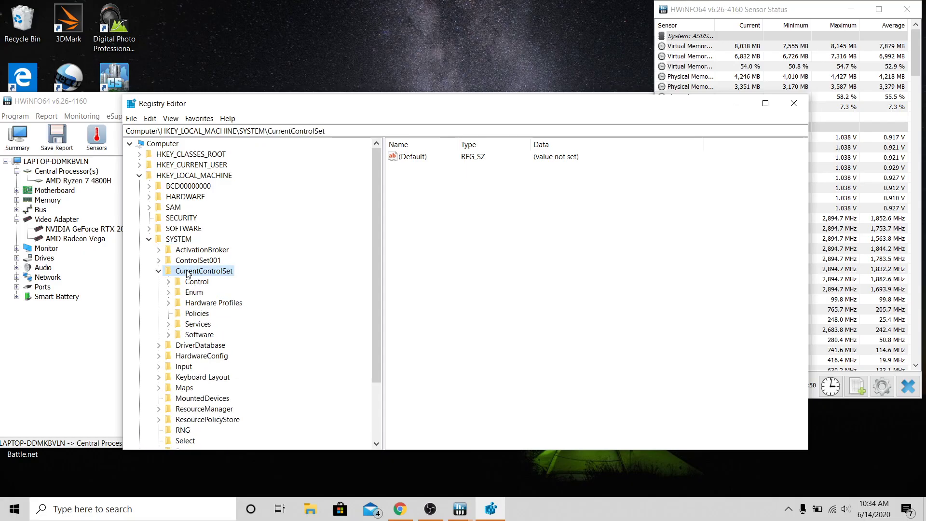
double_click(192, 282)
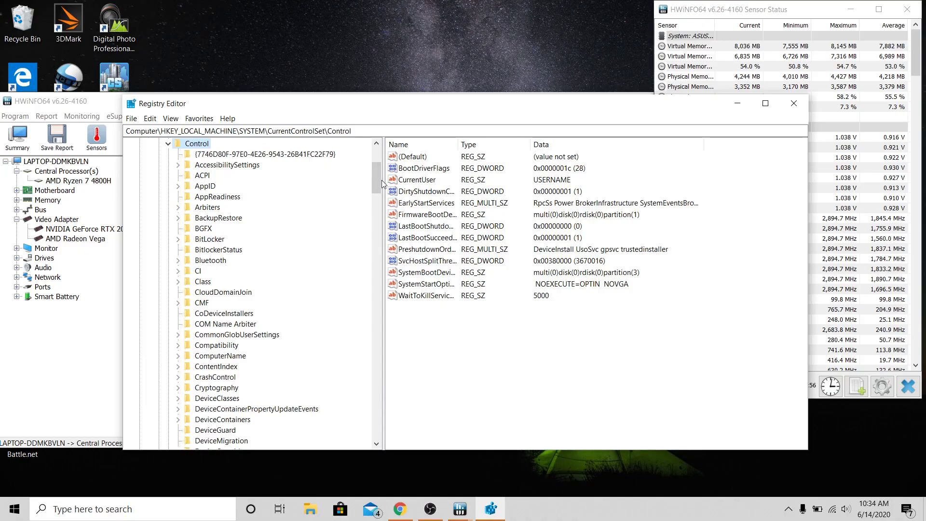
left_click_drag(381, 184, 384, 246)
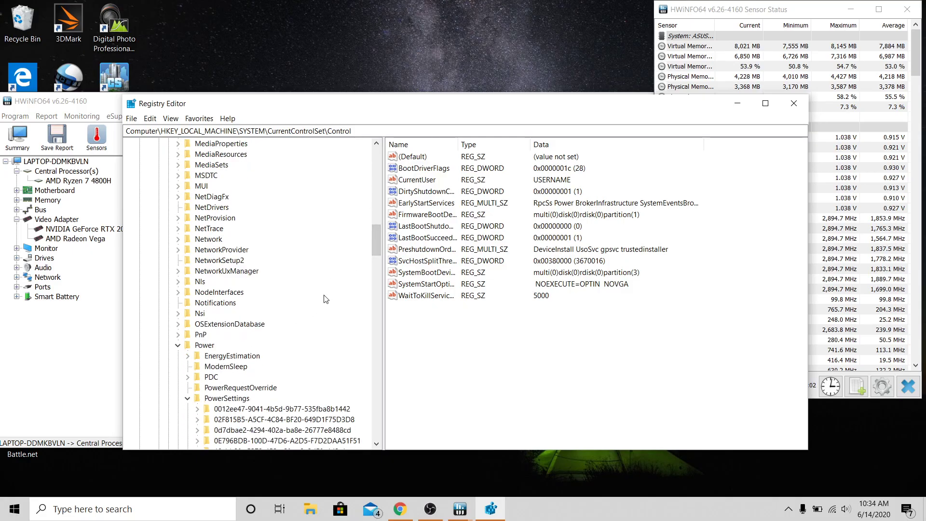
left_click_drag(373, 238, 375, 255)
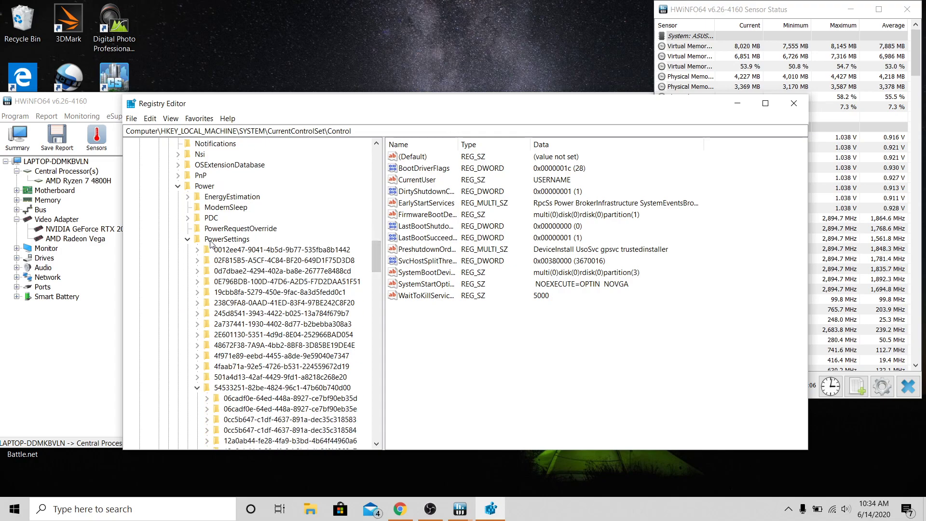
left_click(178, 188)
double_click(198, 189)
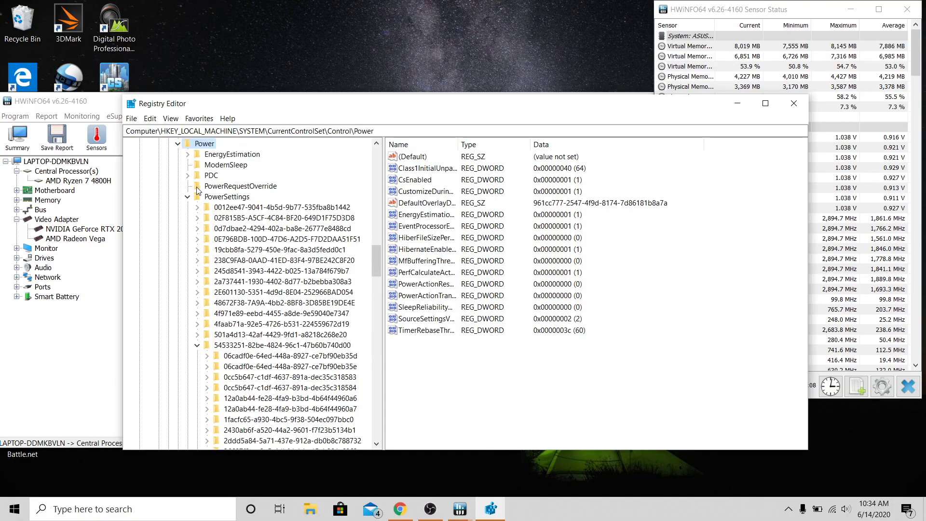
left_click(187, 197)
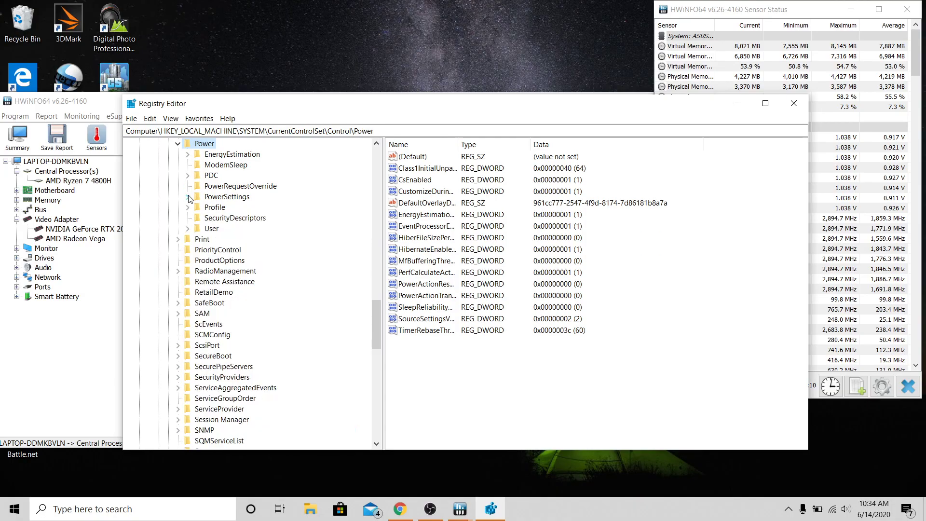
double_click(226, 197)
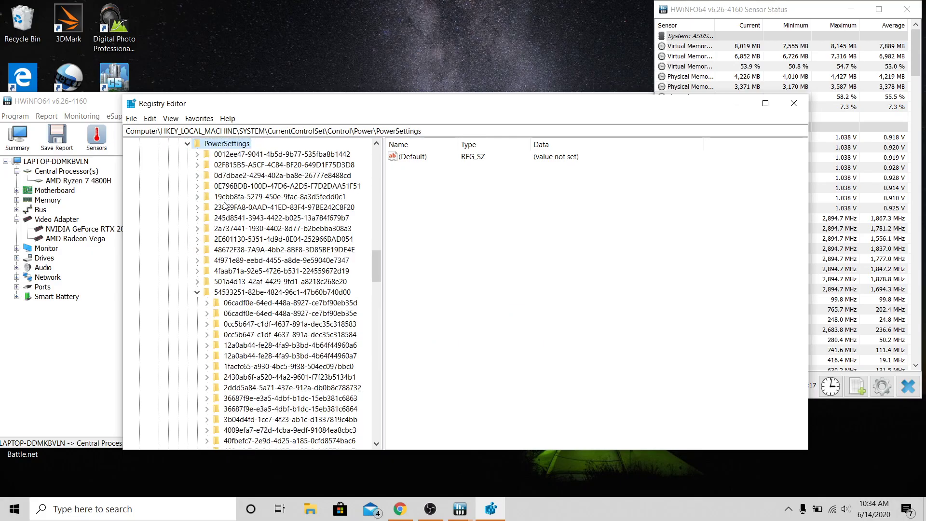
left_click(198, 292)
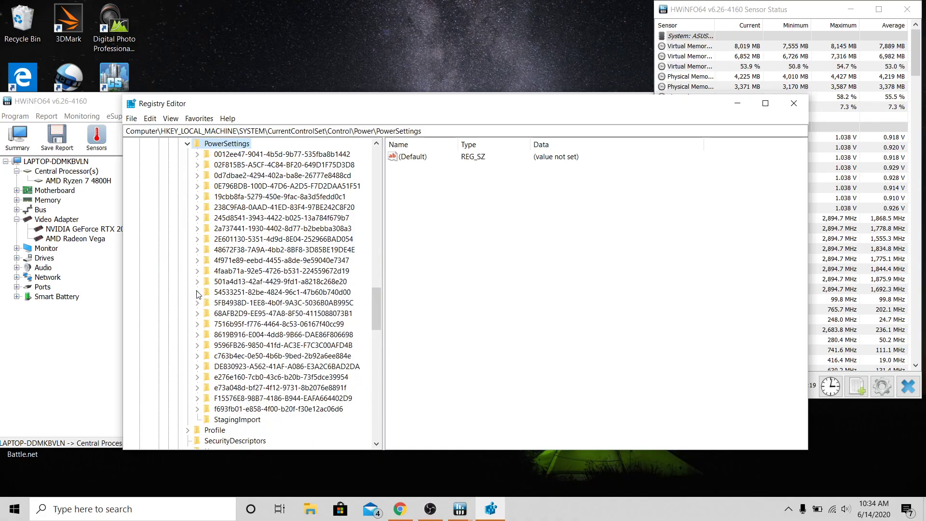
left_click(233, 292)
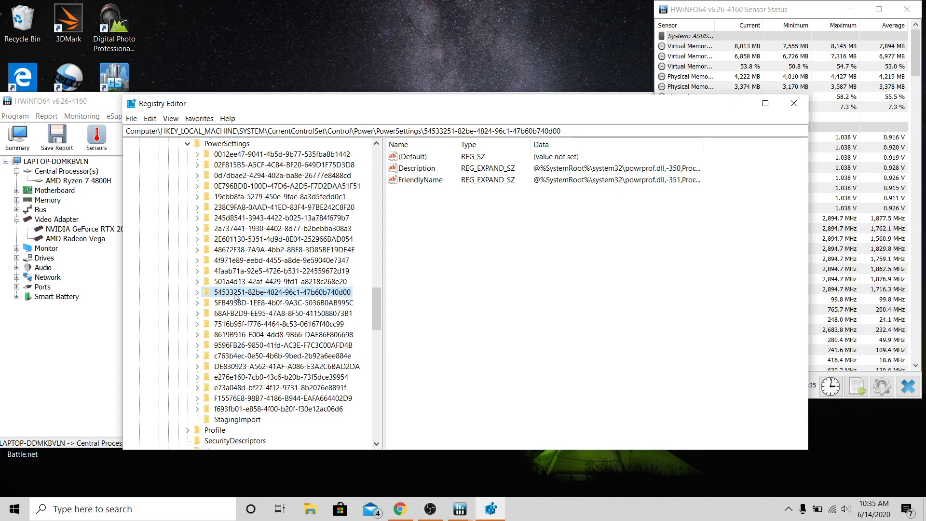
double_click(209, 295)
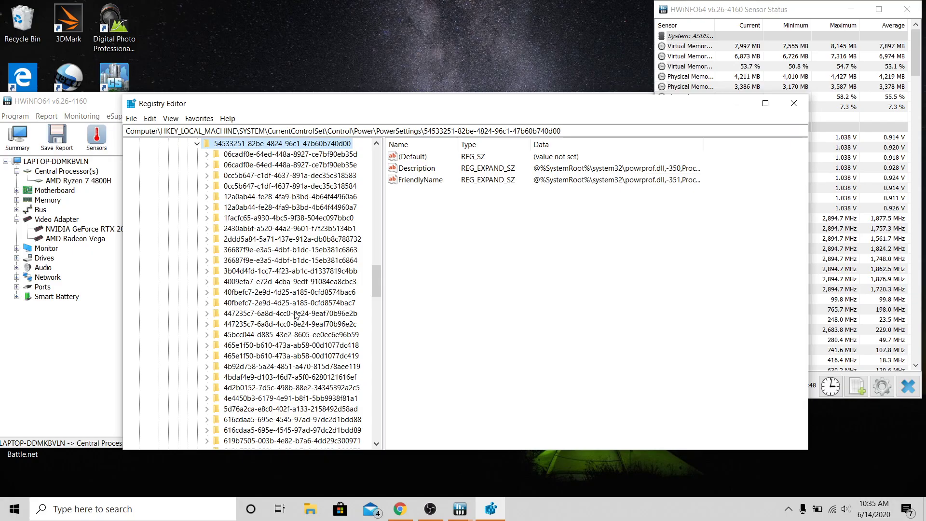
left_click_drag(375, 287, 380, 325)
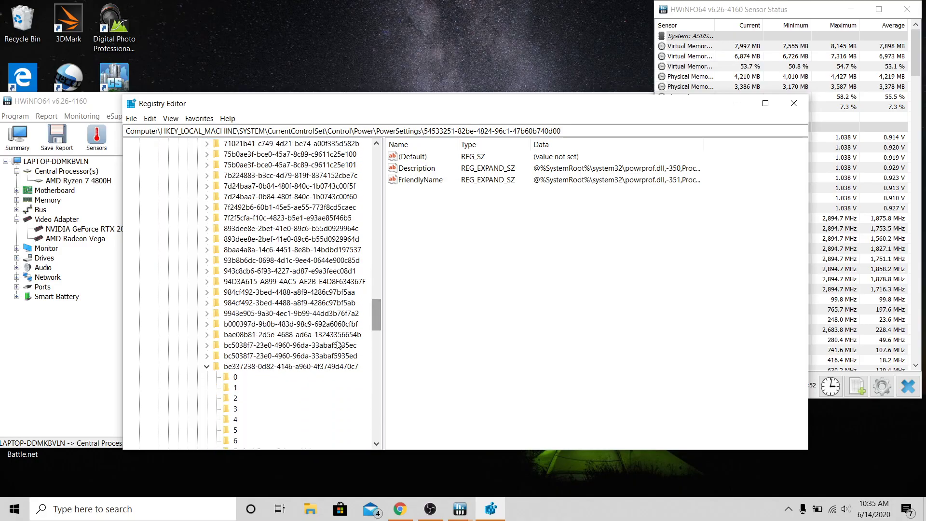
left_click(207, 367)
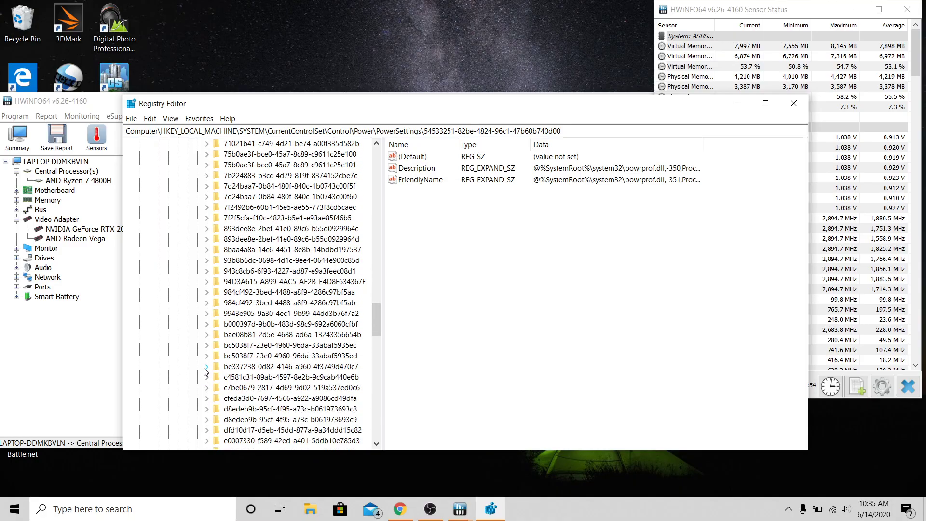
left_click(241, 368)
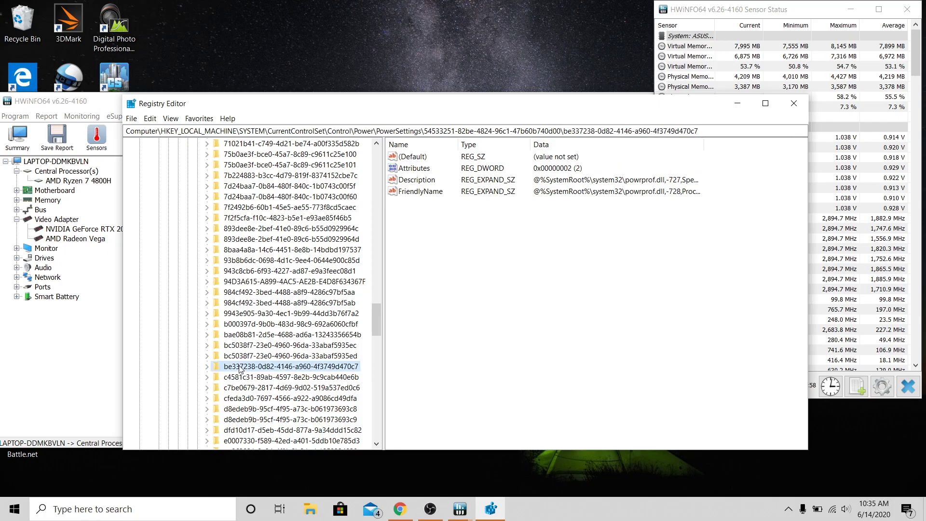
- Expand key be337238-0d82-4146-a960-4f3749d470c7 to reveal subkeys 0–6 and DefaultPowerSchemeValues
double_click(248, 368)
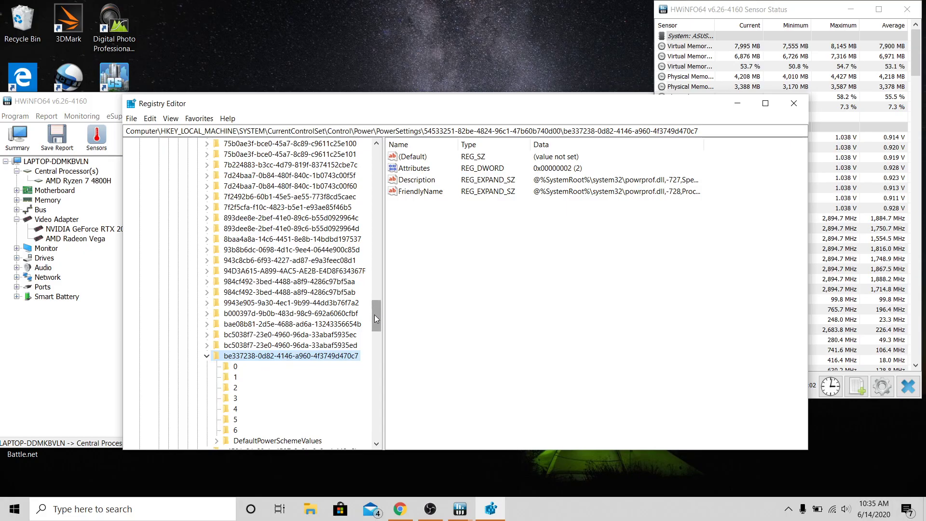
left_click_drag(374, 315, 375, 322)
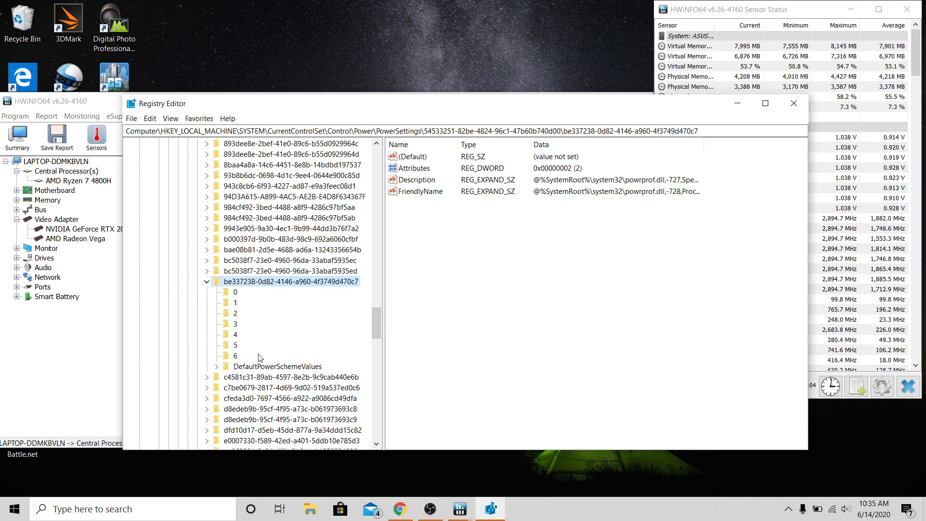
right_click(255, 283)
key("Escape")
- Set the Attributes DWORD to 2 in the Edit DWORD dialog
left_click(408, 170)
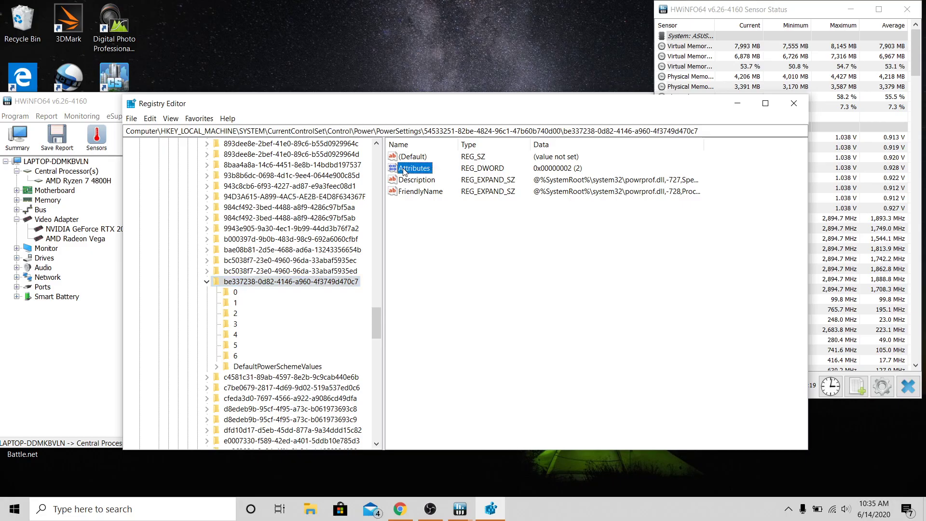
double_click(408, 170)
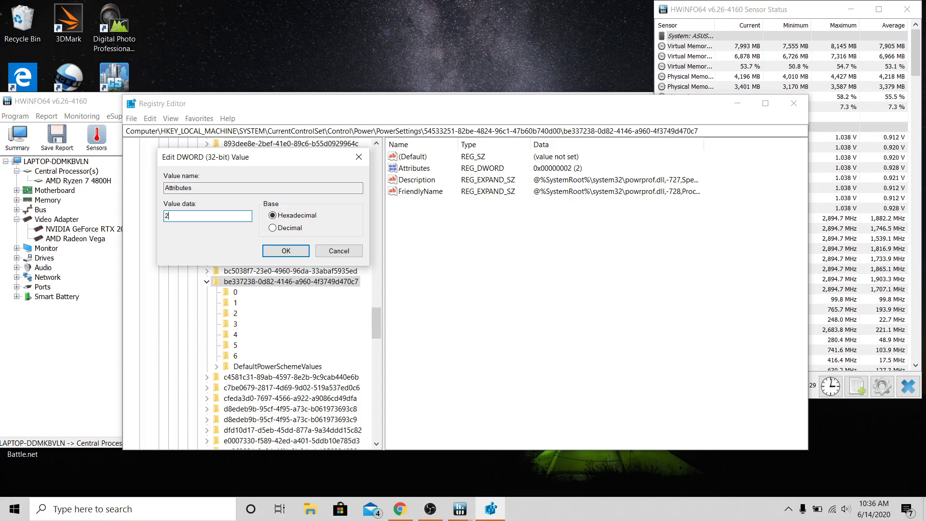
left_click(286, 250)
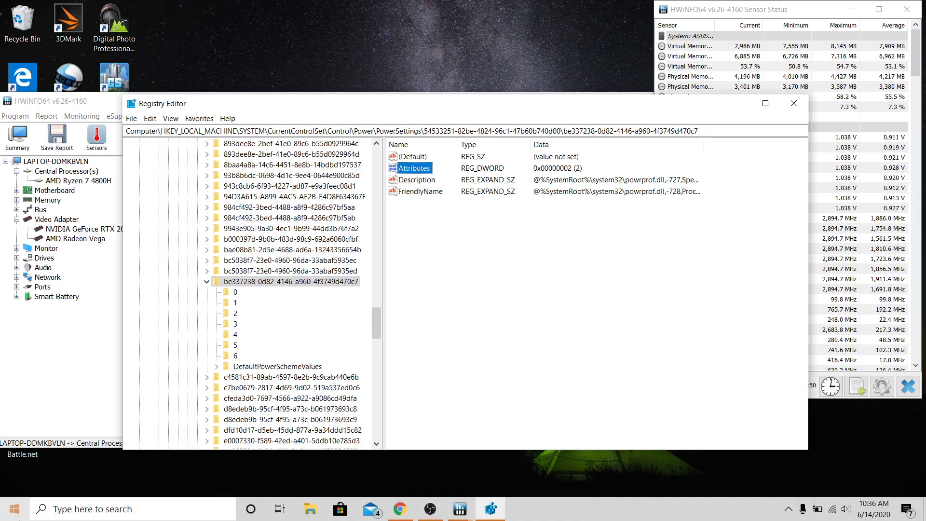
- Open the current power plan's advanced power settings from a 'power' search
left_click(64, 516)
type("power")
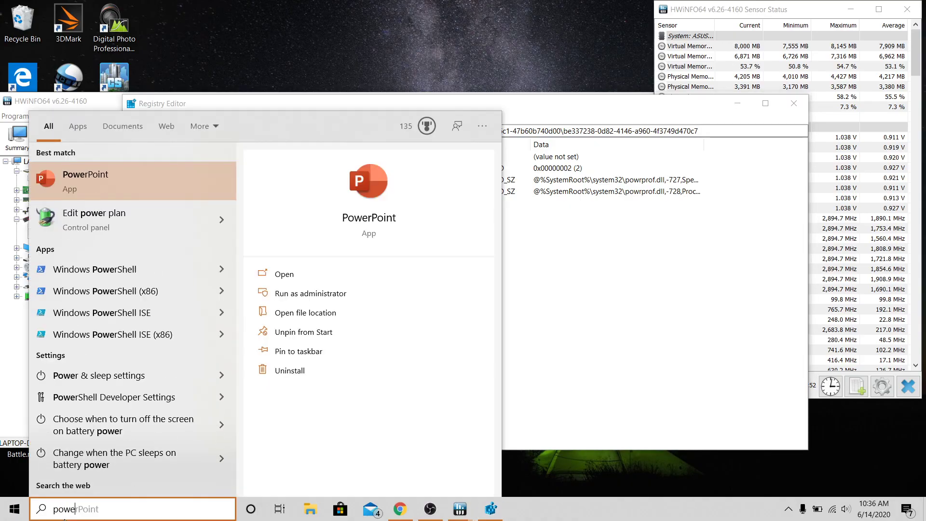
left_click(69, 225)
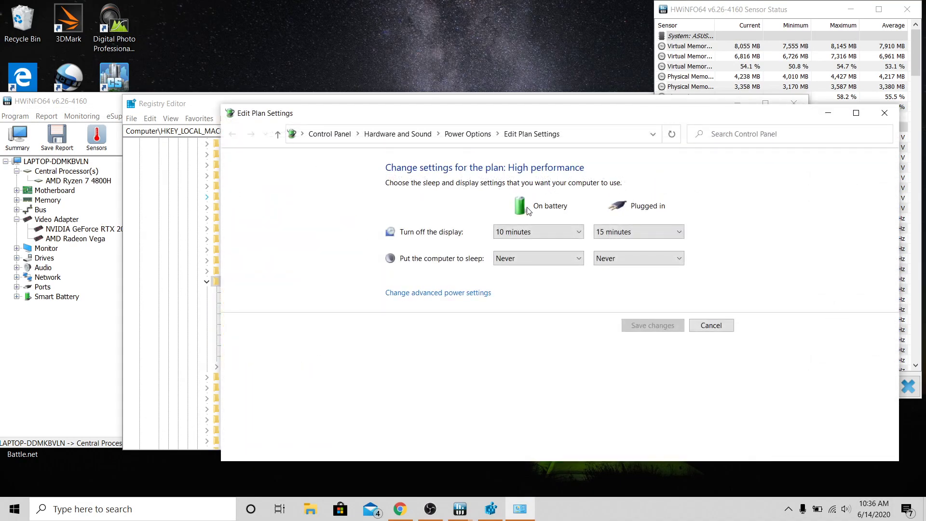
left_click(437, 293)
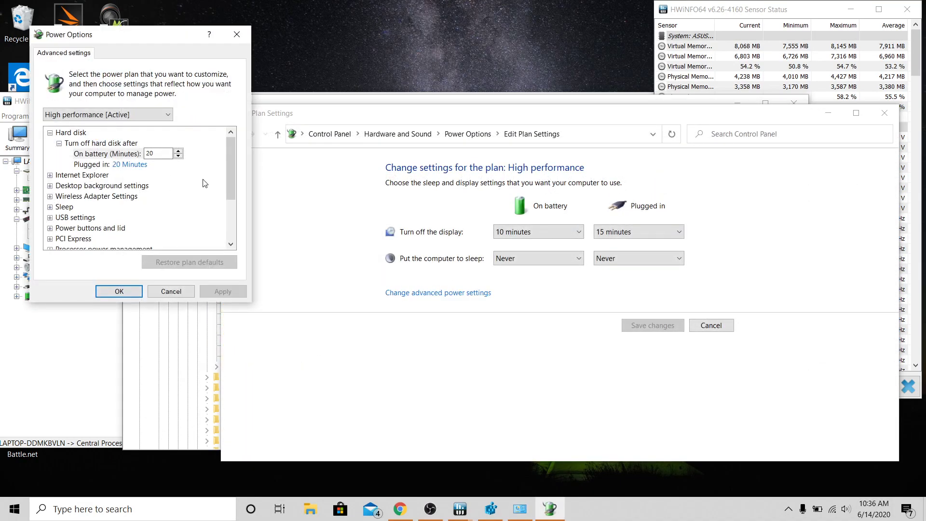
left_click_drag(232, 161, 232, 197)
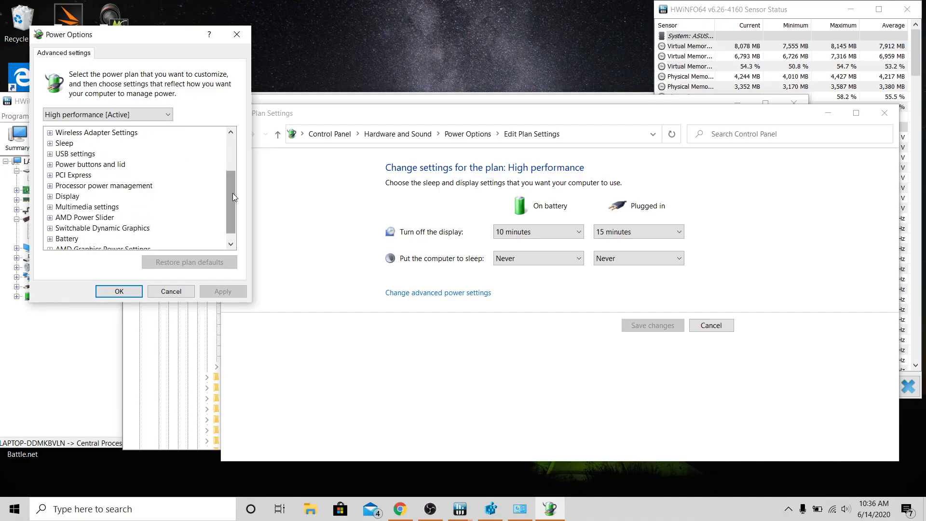
- Set Processor performance boost mode On battery to Disabled under Processor power management
left_click(50, 187)
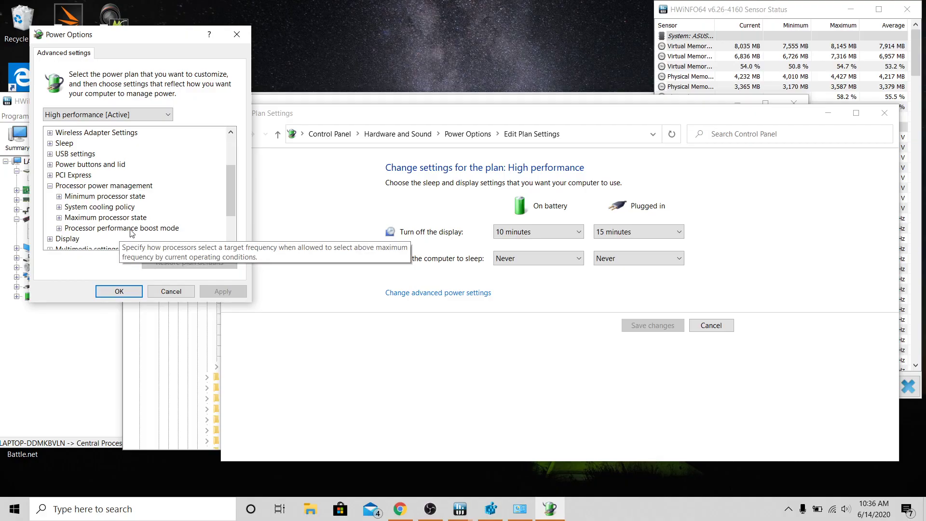
left_click(62, 229)
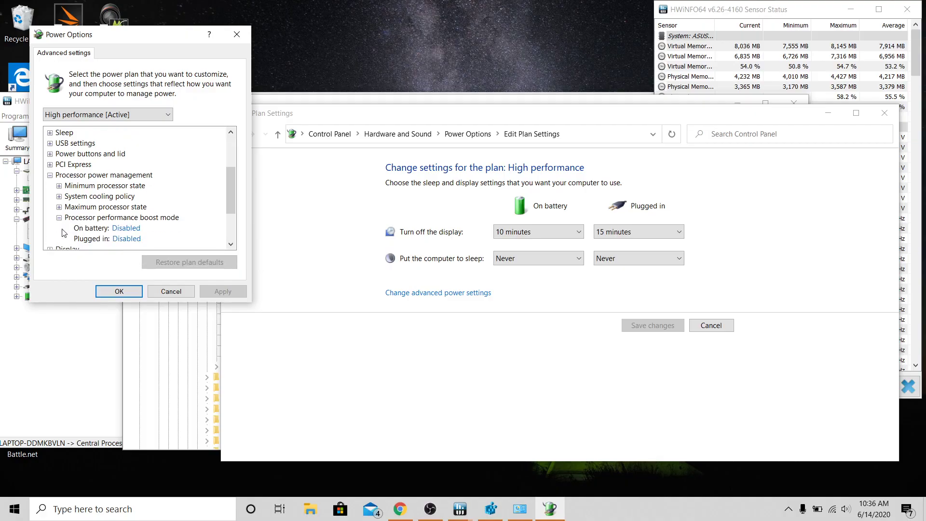
scroll(235, 197, "down", 2)
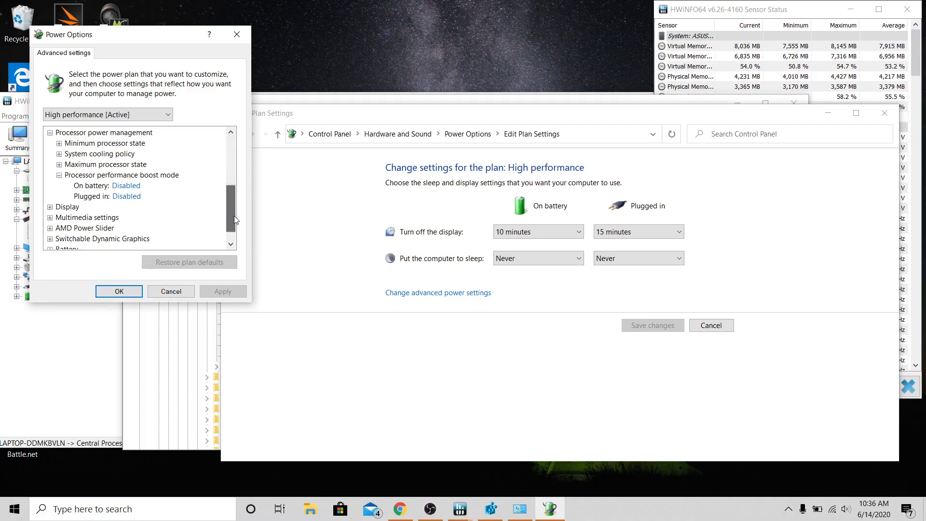
left_click(124, 188)
left_click(124, 187)
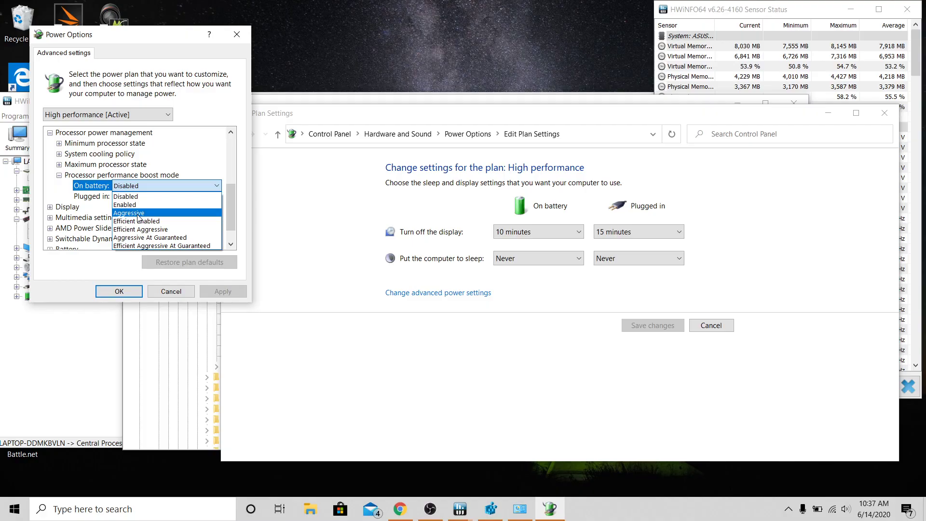
left_click(130, 197)
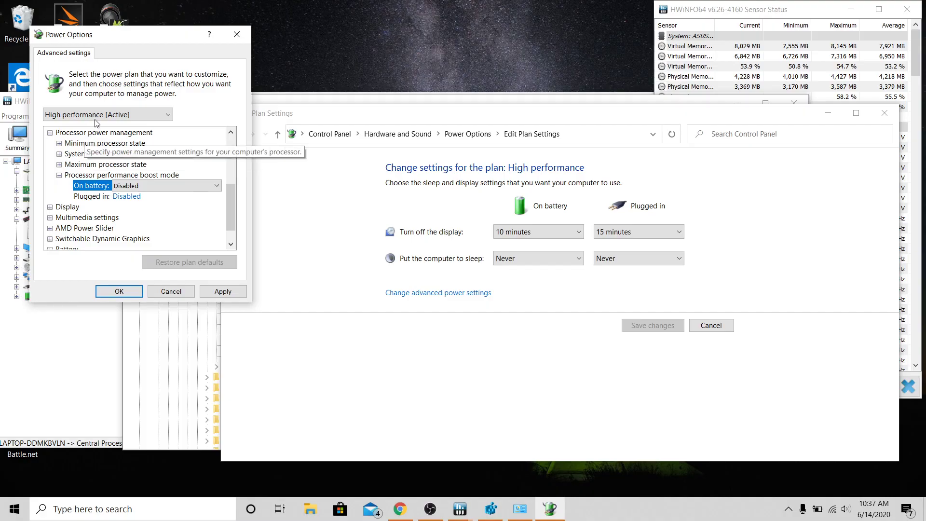
- Confirm High performance is the edited plan and boost mode On battery stays Disabled
left_click(151, 116)
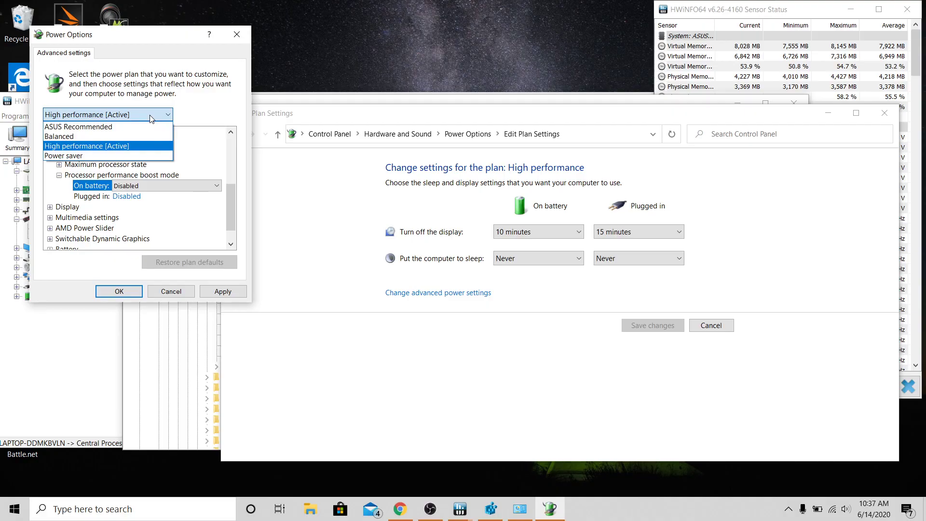
left_click(152, 116)
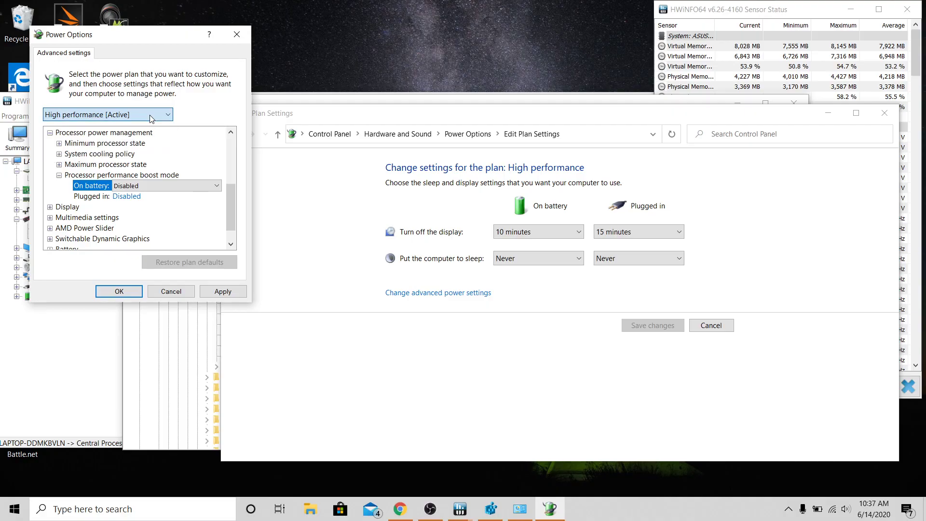
left_click(150, 187)
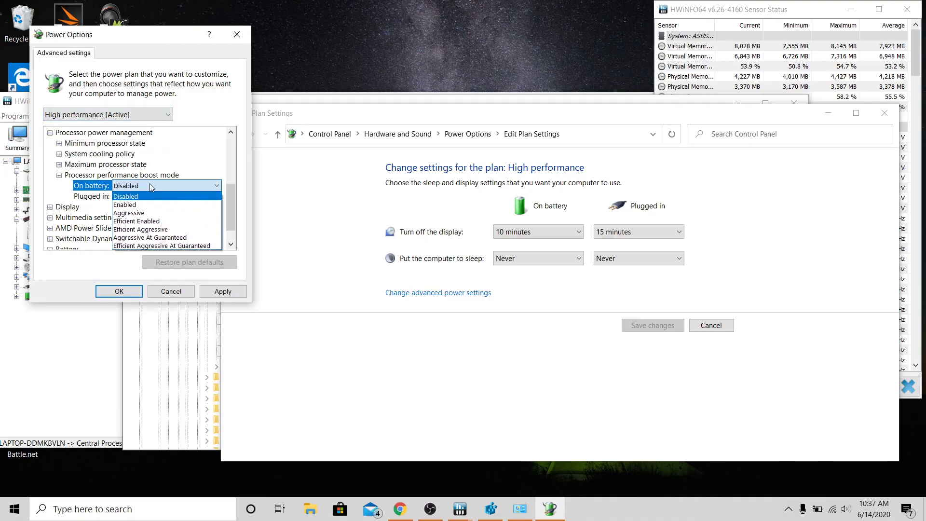
left_click(150, 186)
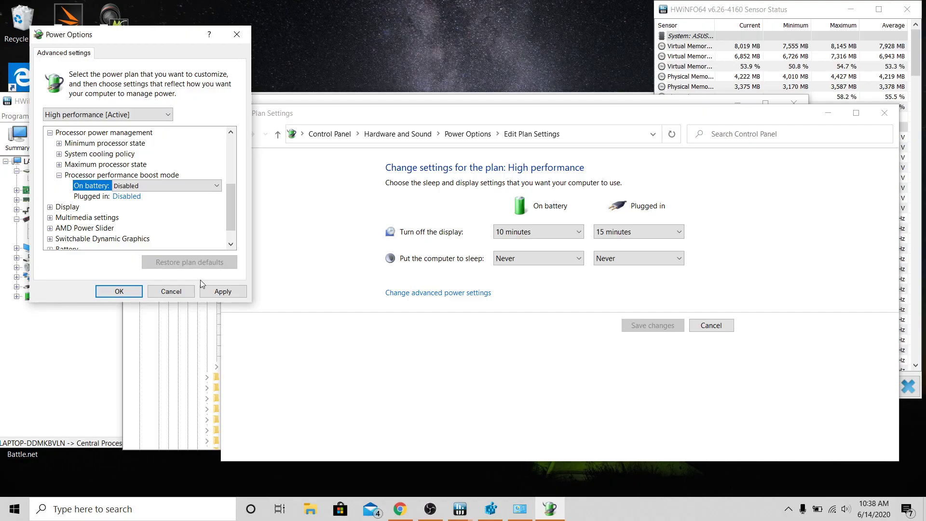
- Apply the change, close Edit Plan Settings, and show AMD Ryzen 7 4800H details in HWiNFO64
left_click(119, 291)
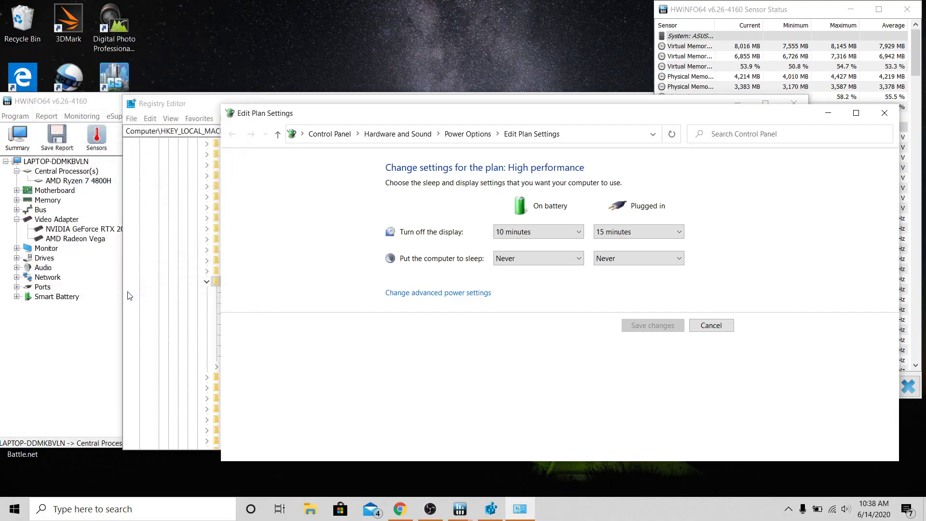
left_click(880, 122)
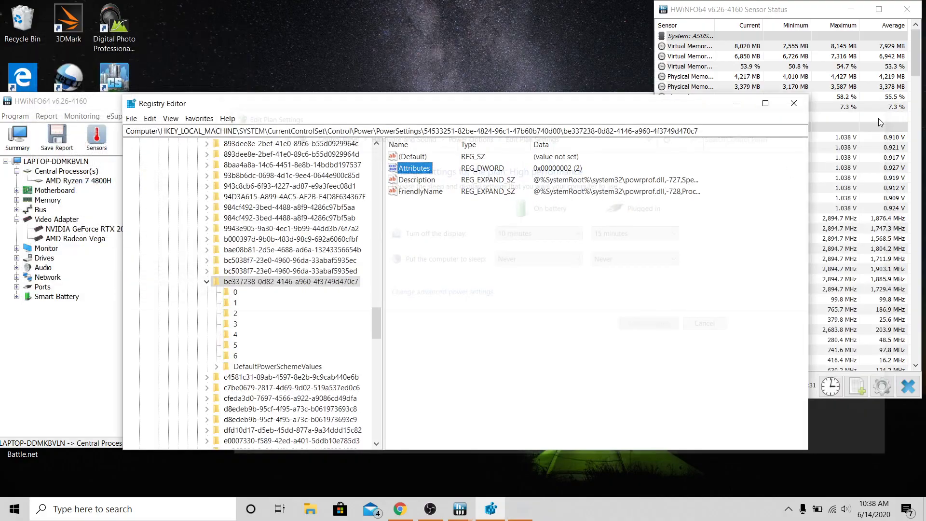
left_click(878, 118)
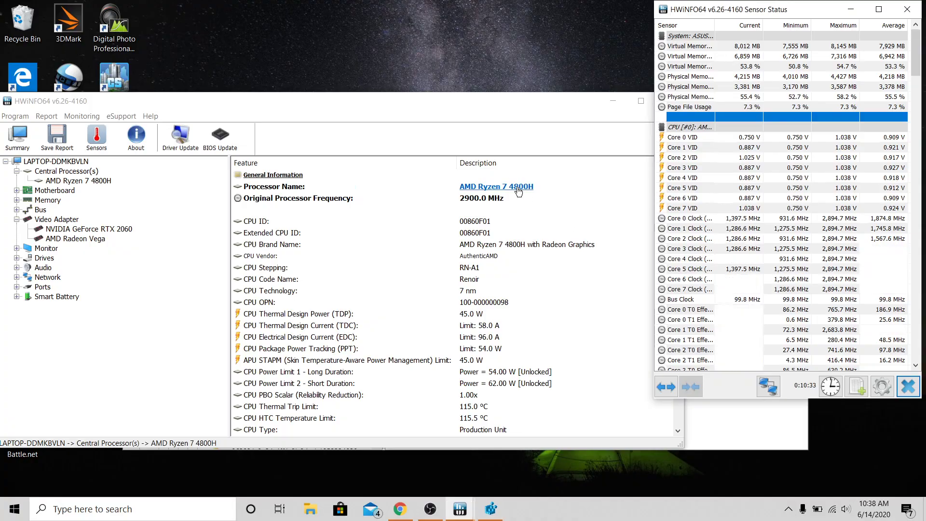
left_click(413, 114)
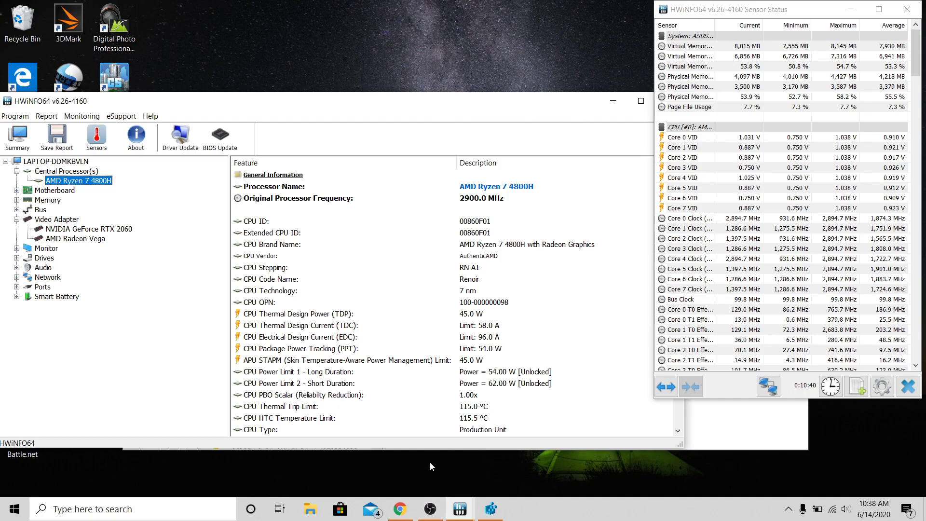
mouse_move(434, 511)
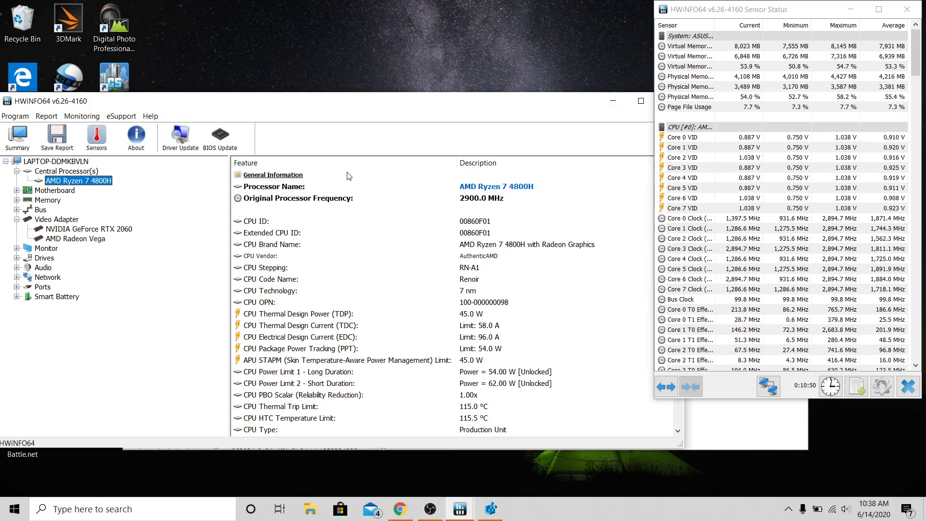
mouse_move(399, 508)
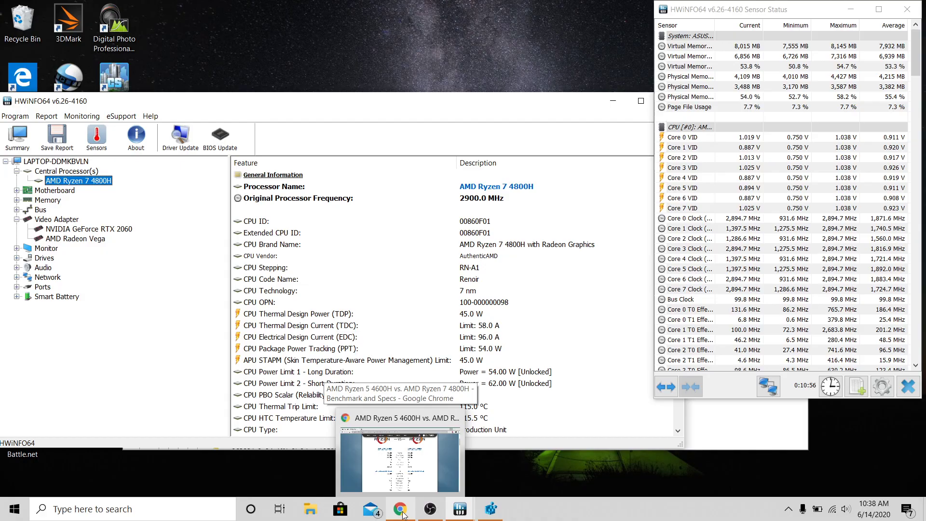
left_click(400, 509)
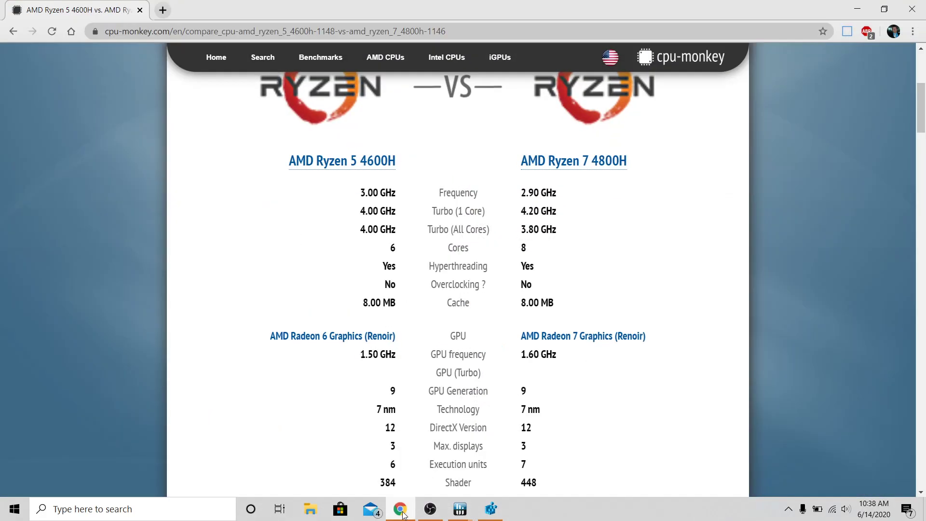
left_click(401, 509)
left_click(401, 509)
left_click(400, 508)
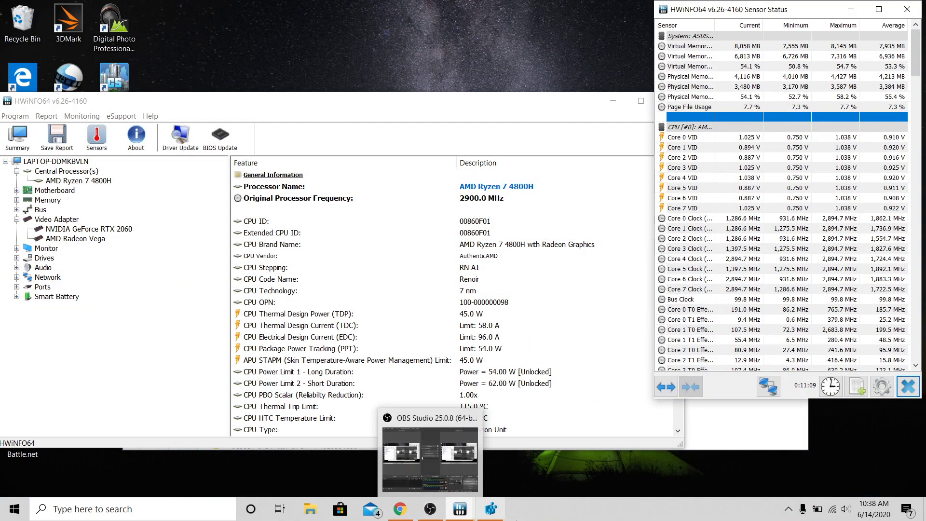